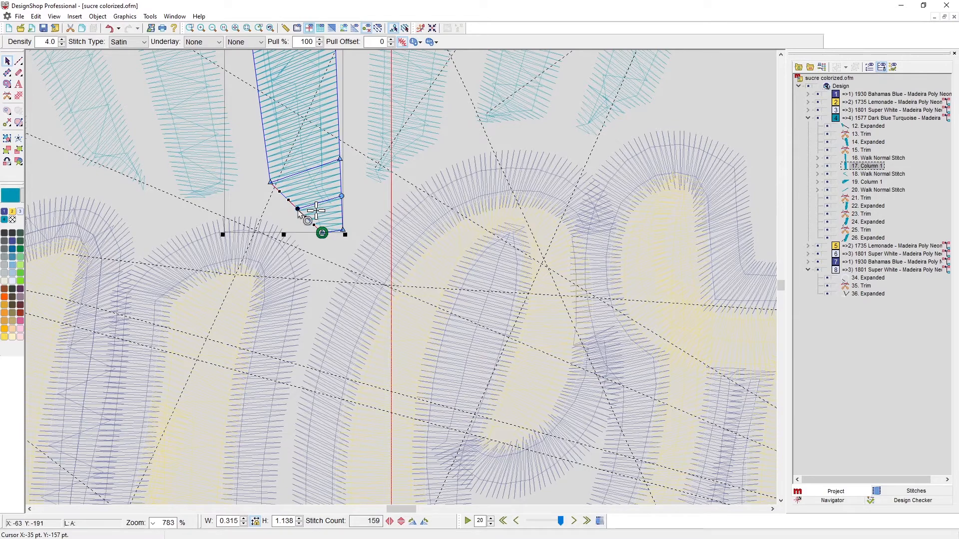
Bend the angled lower edge of the third turquoise wrapper stripe inward into a curve, and display the whole design in 3D
{"action": "left_click_drag", "start_coordinate": [298, 210], "coordinate": [305, 205]}
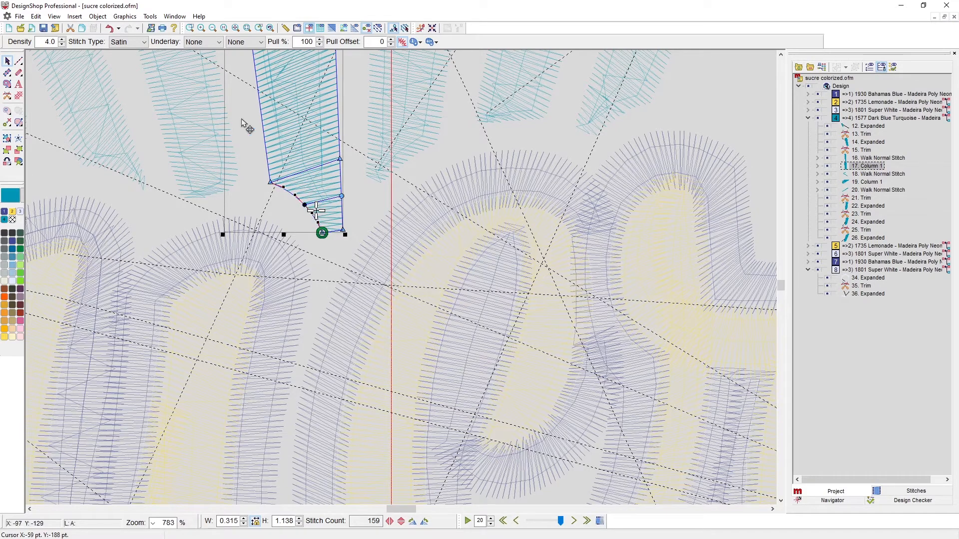
{"action": "scroll", "coordinate": [331, 206], "scroll_direction": "up", "scroll_amount": 3}
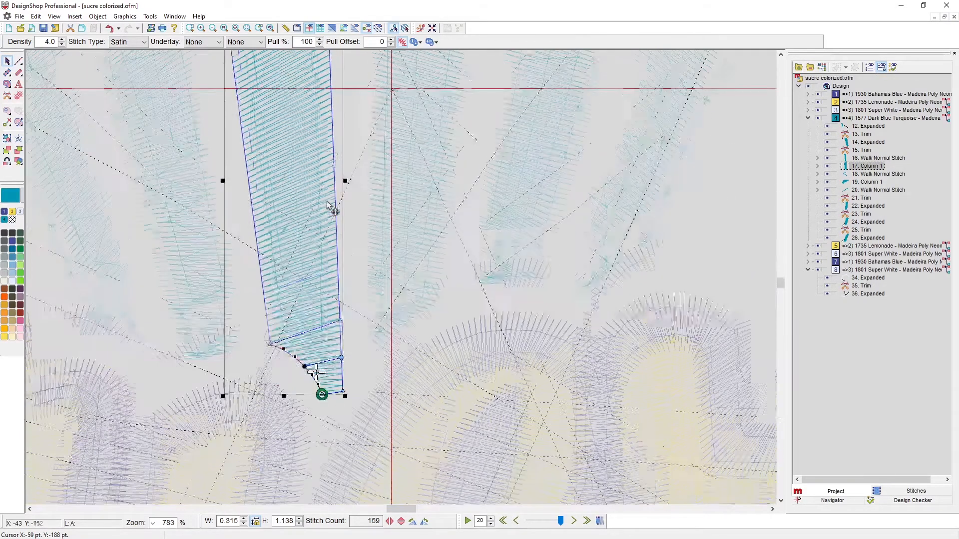
{"action": "scroll", "coordinate": [327, 202], "scroll_direction": "up", "scroll_amount": 1}
{"action": "scroll", "coordinate": [313, 279], "scroll_direction": "up", "scroll_amount": 2}
{"action": "scroll", "coordinate": [314, 279], "scroll_direction": "down", "scroll_amount": 3}
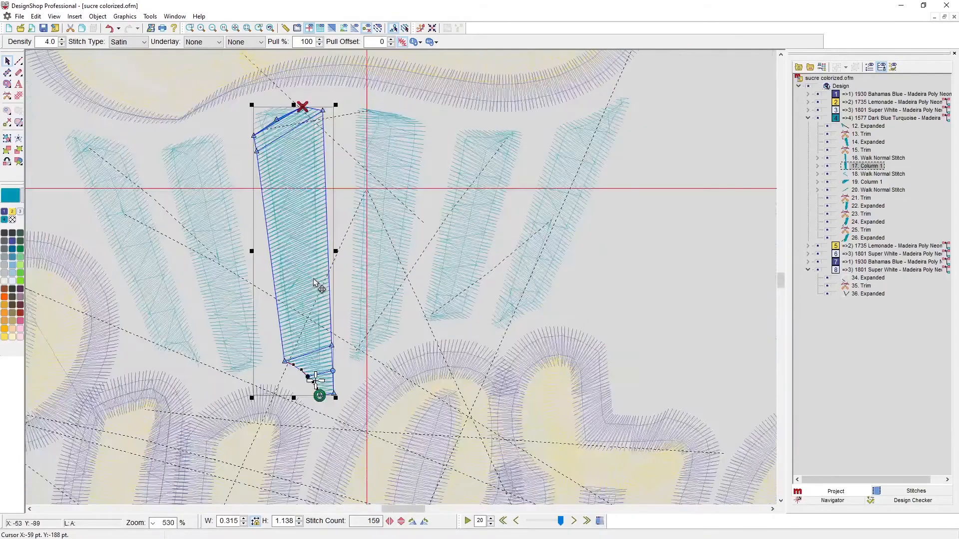
{"action": "scroll", "coordinate": [313, 280], "scroll_direction": "down", "scroll_amount": 4}
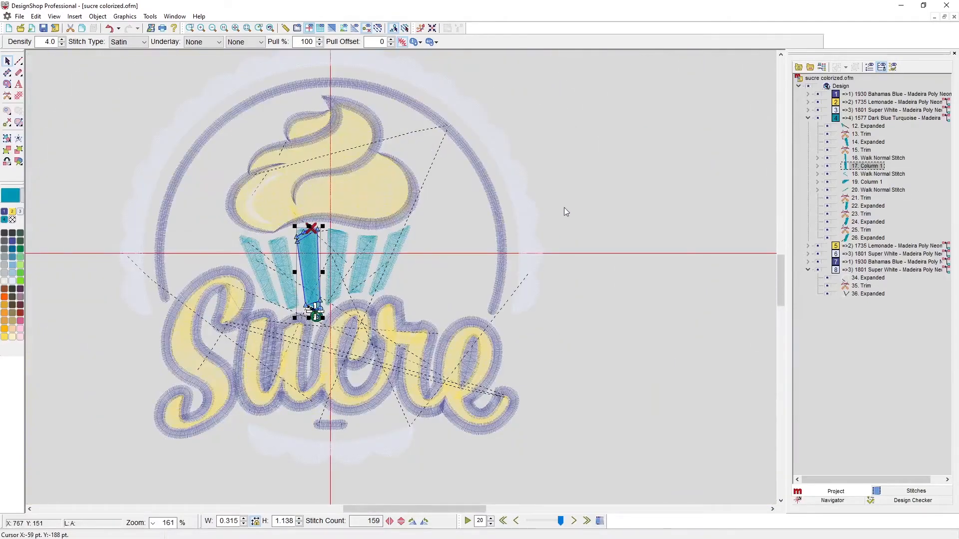
{"action": "left_click", "coordinate": [565, 209]}
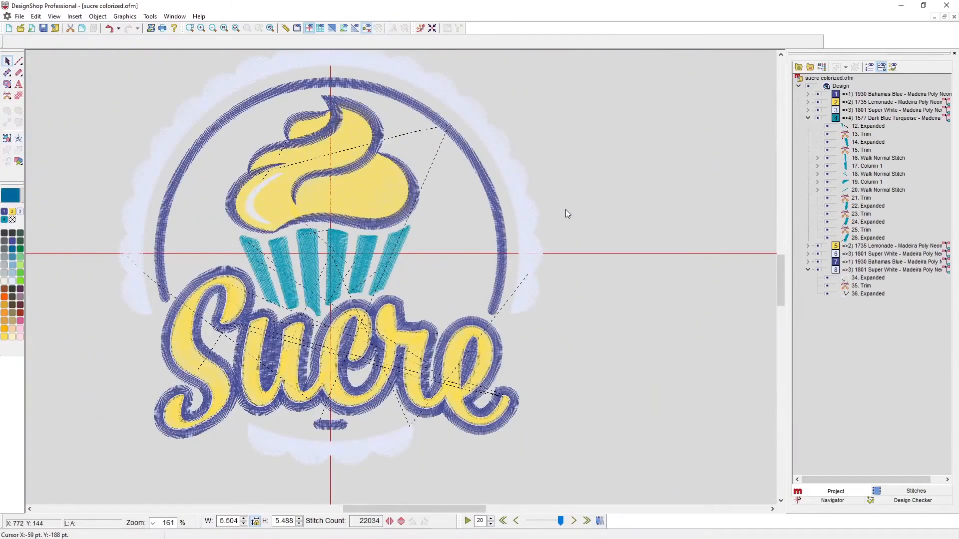
{"action": "left_click", "coordinate": [331, 28]}
{"action": "scroll", "coordinate": [204, 381], "scroll_direction": "up", "scroll_amount": 1}
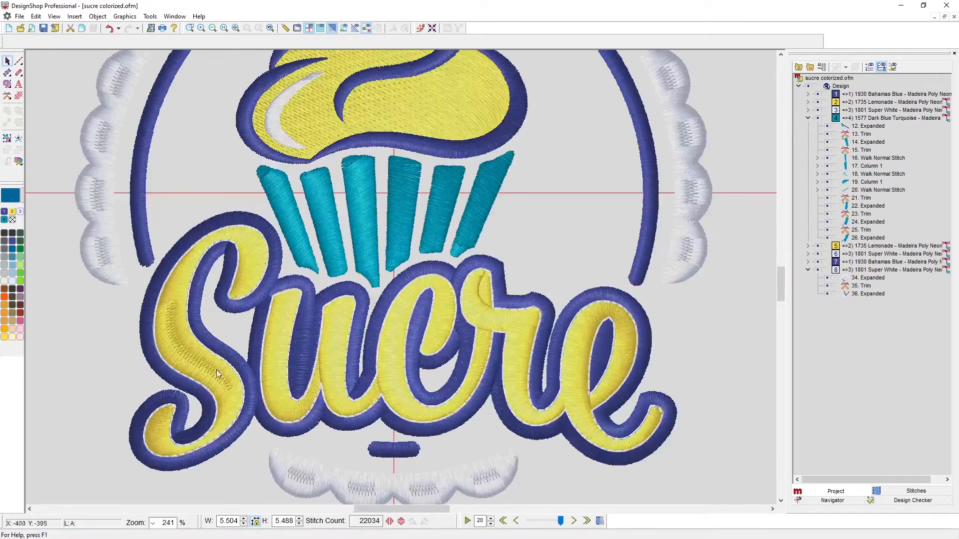
Convert the yellow "Sucre" lettering, object 6 Expanded under 1735 Lemonade, to wireframe
{"action": "left_click", "coordinate": [808, 102]}
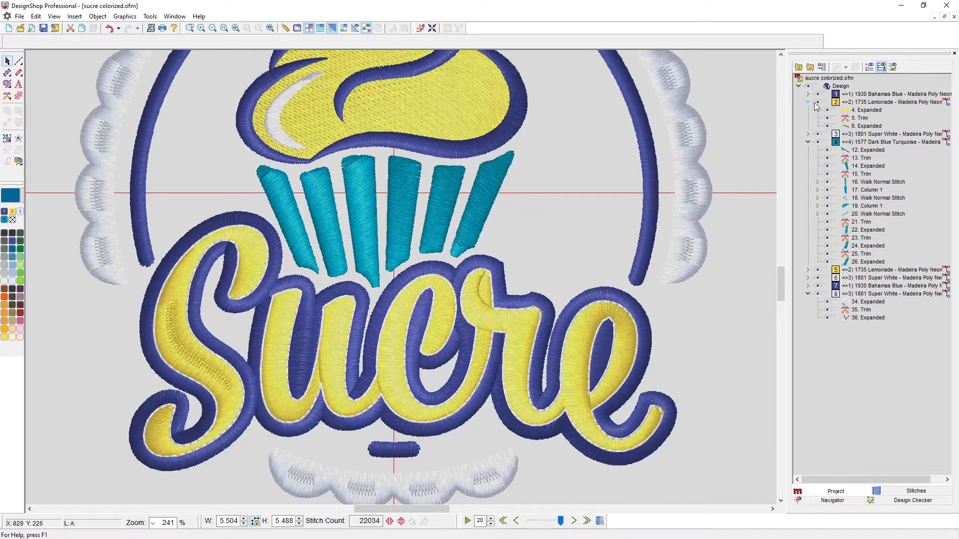
{"action": "left_click", "coordinate": [869, 103]}
{"action": "left_click", "coordinate": [864, 127]}
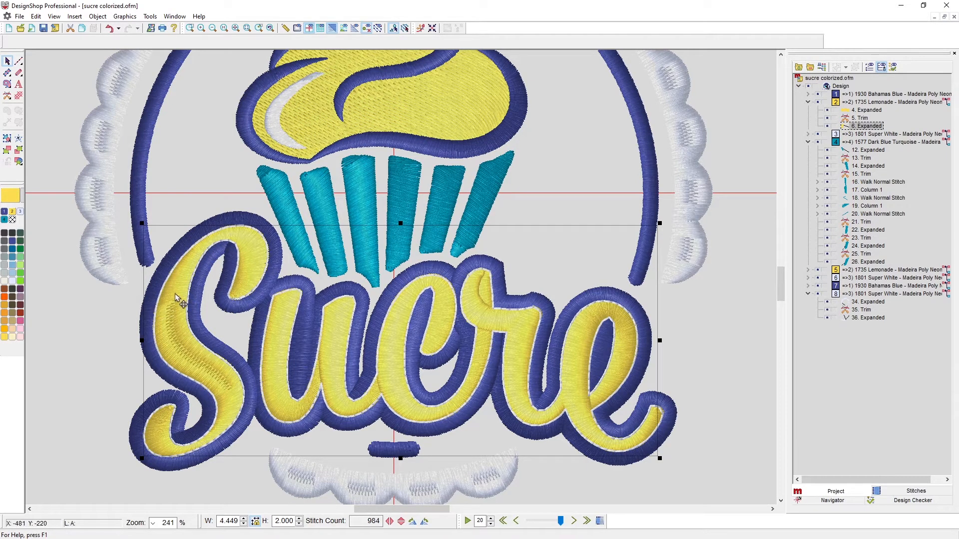
{"action": "right_click", "coordinate": [215, 372]}
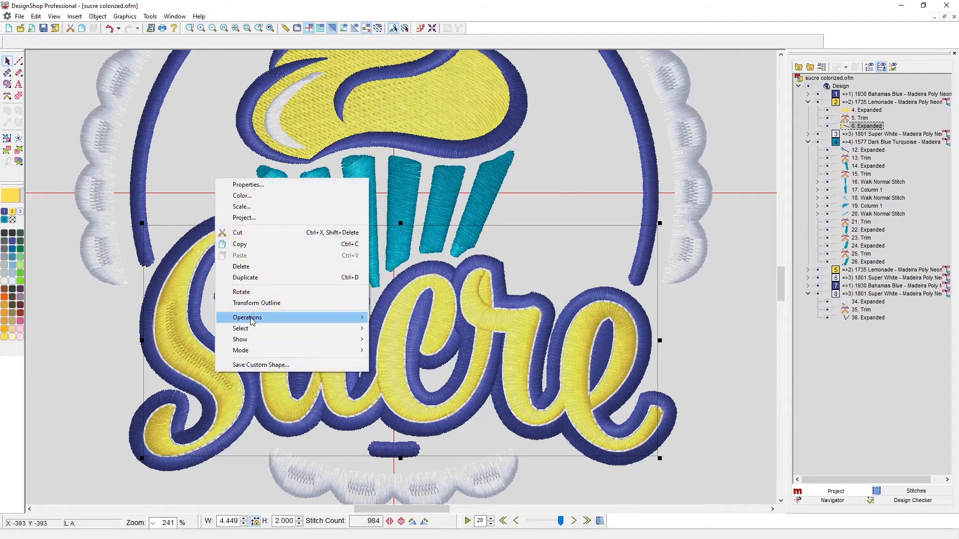
{"action": "mouse_move", "coordinate": [251, 321]}
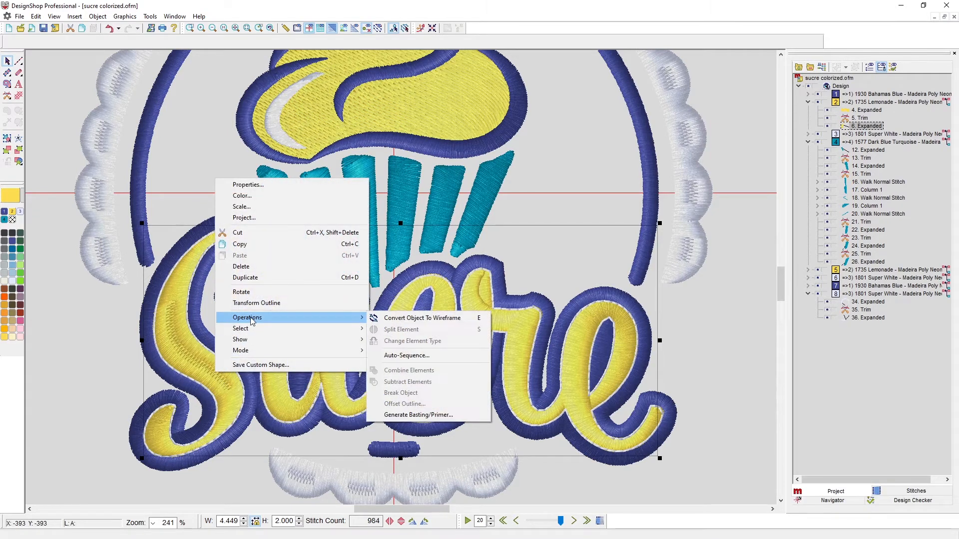
{"action": "left_click", "coordinate": [421, 323]}
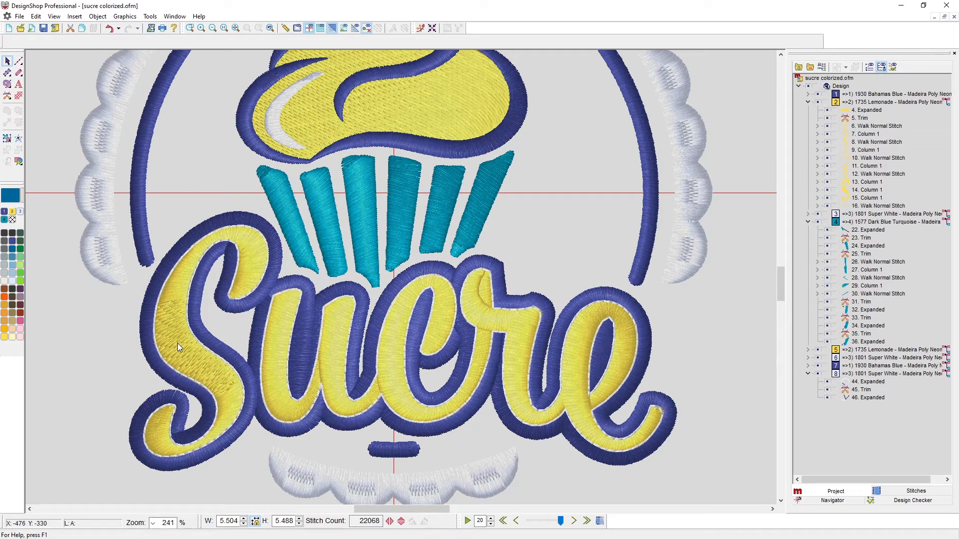
Examine the top stitching properties of the fill column in the middle of the S, including its partition sequence
{"action": "left_click", "coordinate": [195, 365]}
{"action": "left_click", "coordinate": [877, 175]}
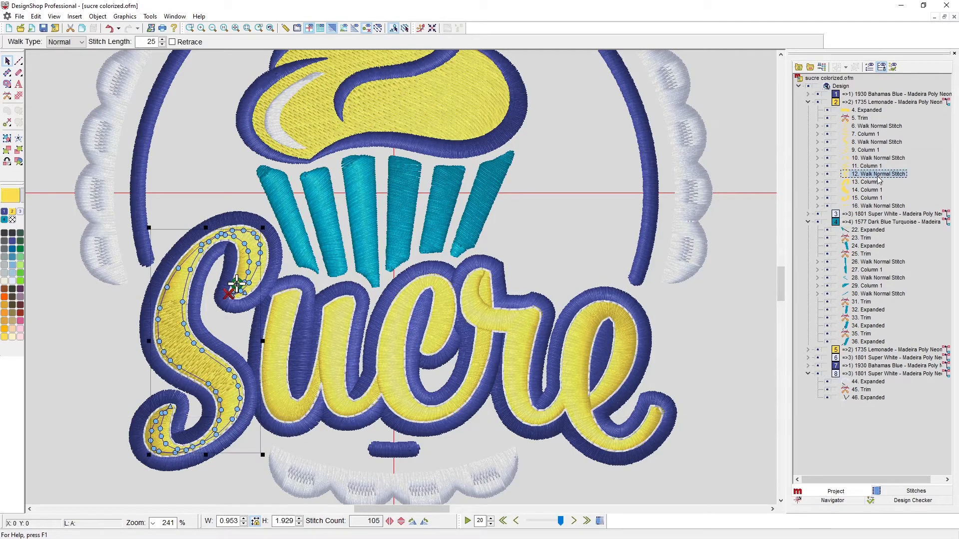
{"action": "left_click", "coordinate": [875, 190]}
{"action": "right_click", "coordinate": [875, 190]}
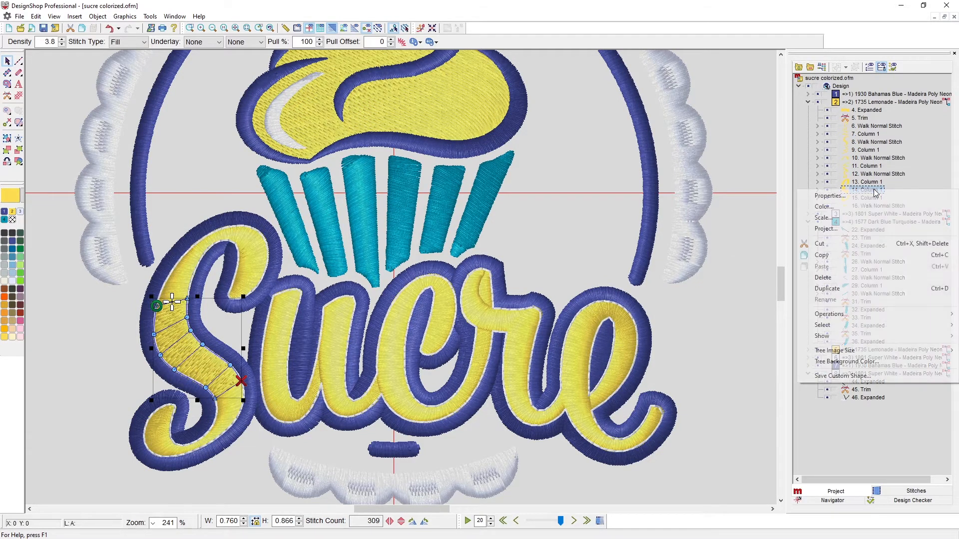
{"action": "left_click", "coordinate": [829, 197]}
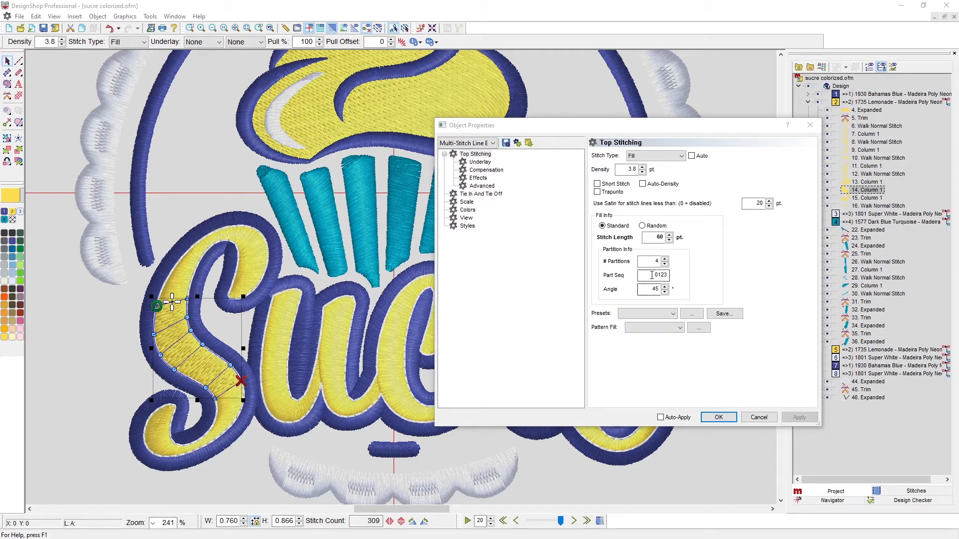
{"action": "left_click_drag", "start_coordinate": [654, 274], "coordinate": [671, 273]}
{"action": "left_click", "coordinate": [758, 418]}
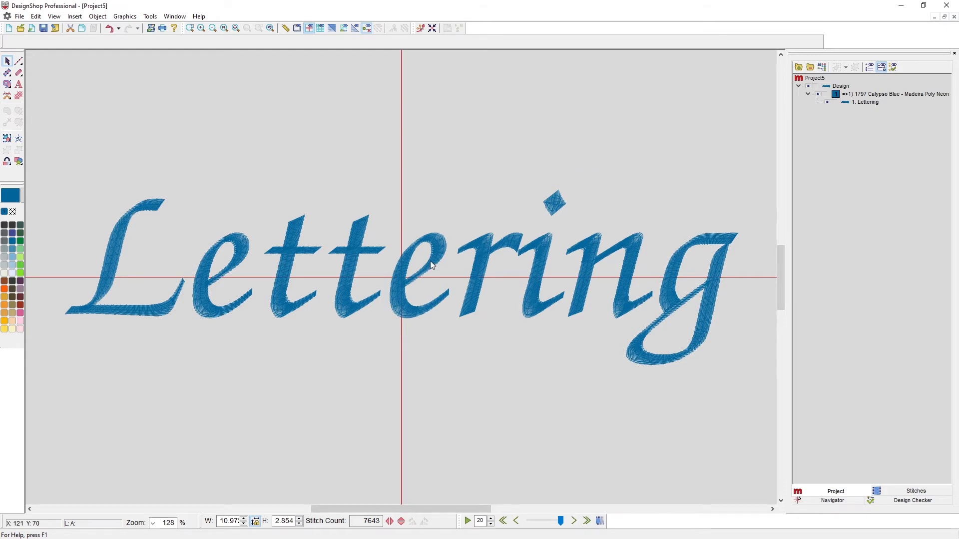
Convert the "Lettering" text object in the Chancery Proper alphabet to wireframe
{"action": "left_click", "coordinate": [445, 231]}
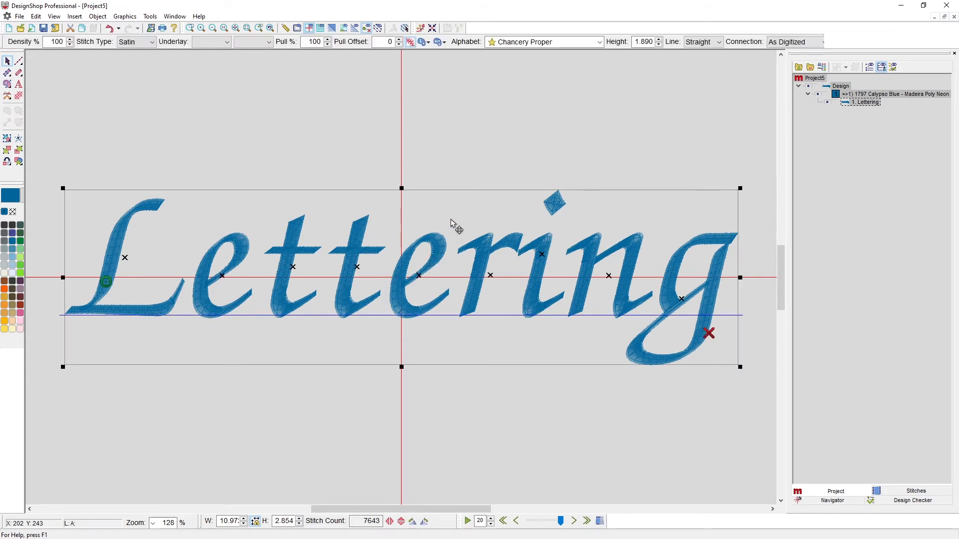
{"action": "right_click", "coordinate": [457, 215]}
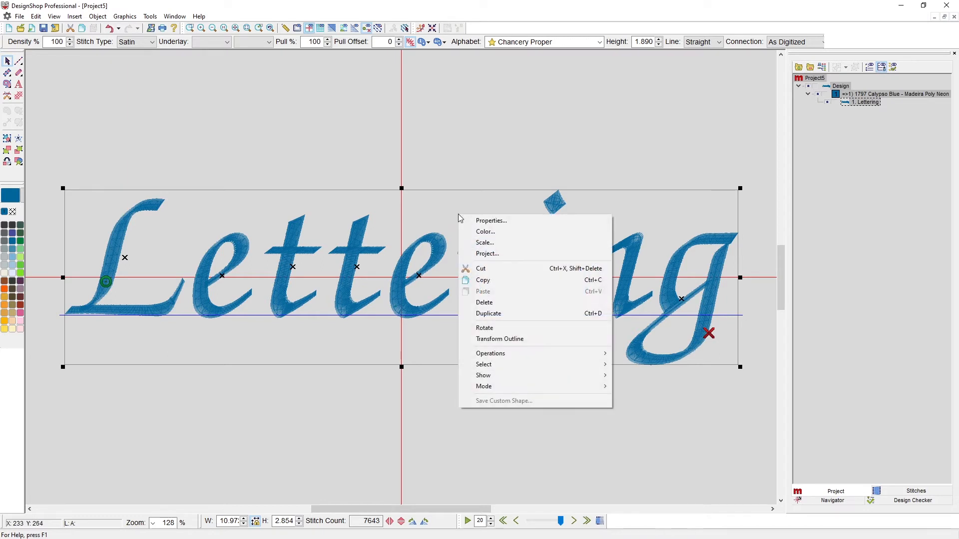
{"action": "mouse_move", "coordinate": [495, 353]}
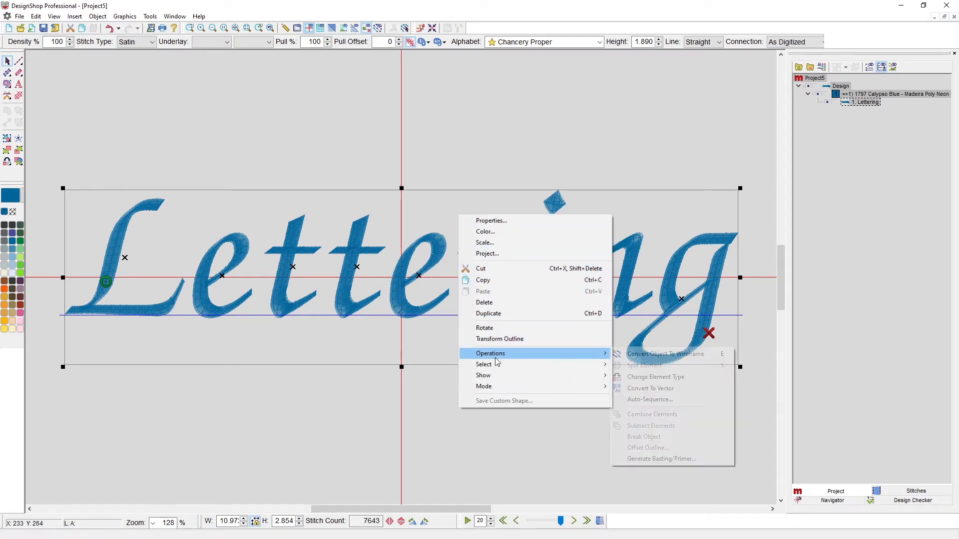
{"action": "left_click", "coordinate": [658, 359]}
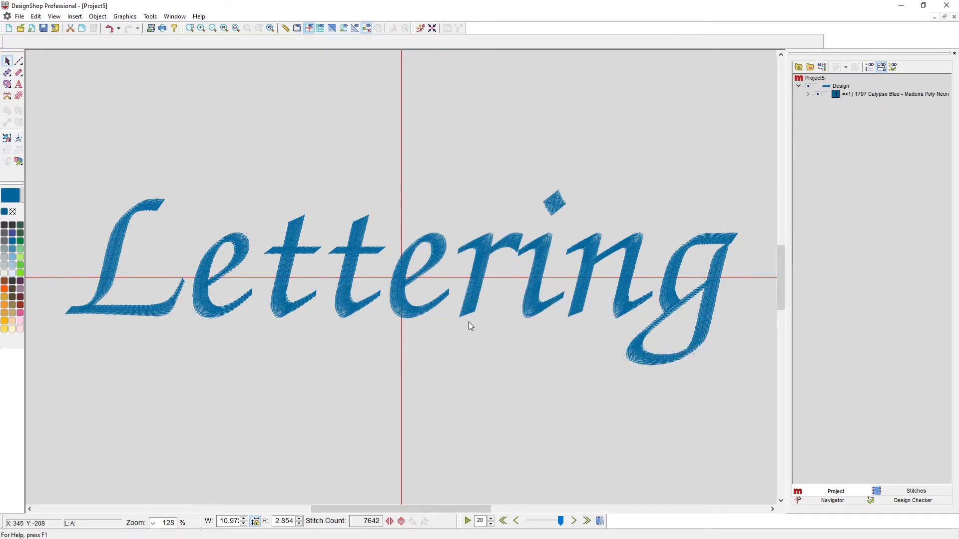
Expand the 1797 Calypso Blue group and examine the walk stitch and column elements forming the letter L
{"action": "left_click", "coordinate": [808, 94]}
{"action": "left_click", "coordinate": [873, 103]}
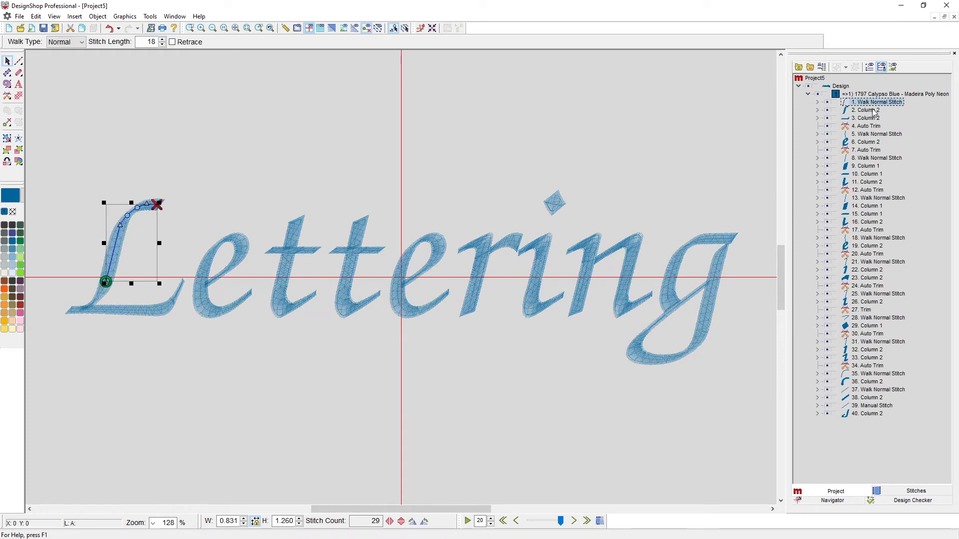
{"action": "left_click", "coordinate": [873, 110]}
{"action": "left_click", "coordinate": [869, 119]}
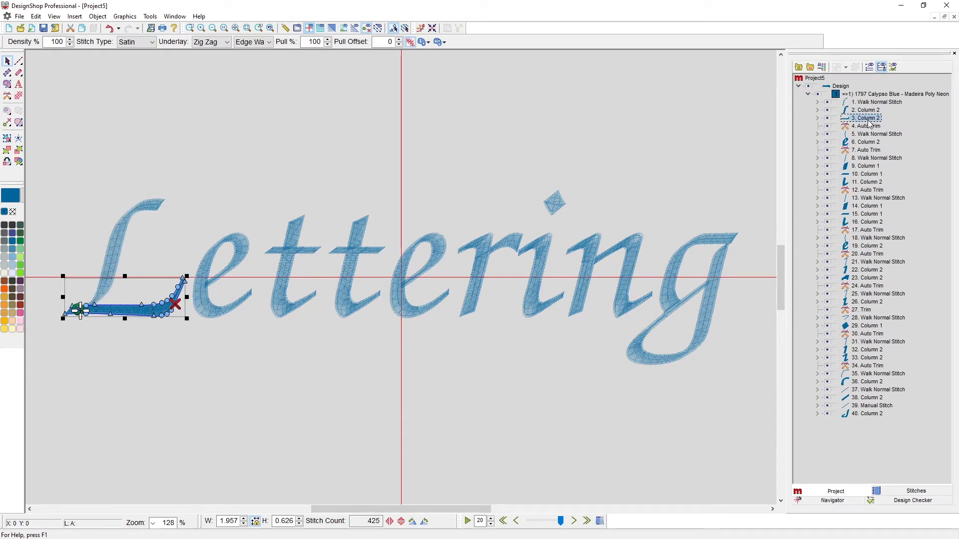
{"action": "left_click", "coordinate": [278, 385]}
{"action": "scroll", "coordinate": [176, 318], "scroll_direction": "up", "scroll_amount": 2}
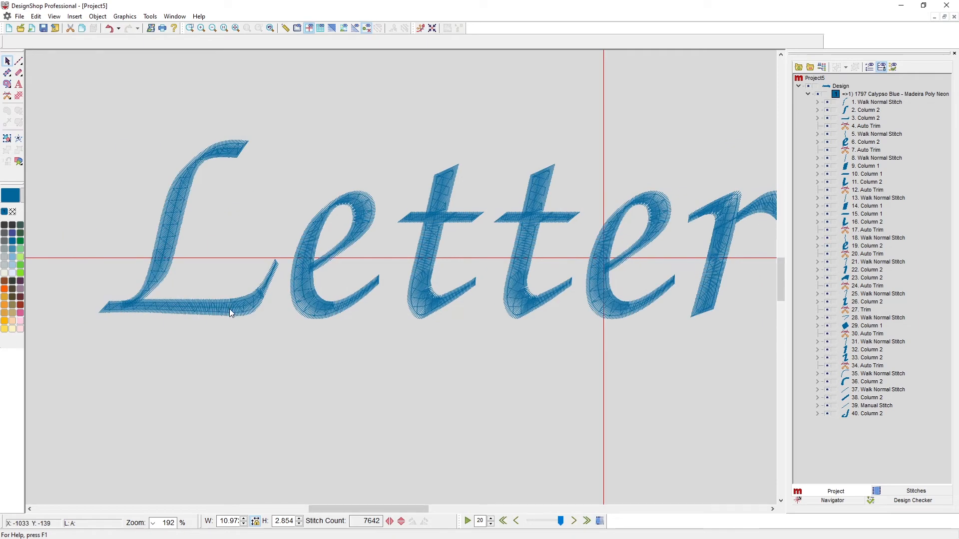
Stretch the end of the L's bottom stroke out beneath the word, making the stroke about 7.0 wide and 0.93 high
{"action": "left_click", "coordinate": [229, 308]}
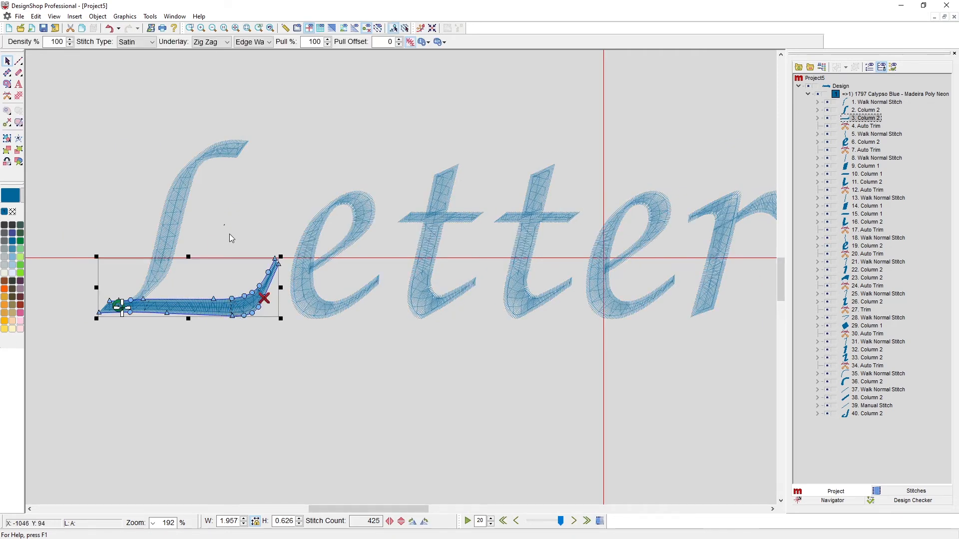
{"action": "left_click_drag", "start_coordinate": [224, 223], "coordinate": [288, 384]}
{"action": "mouse_move", "coordinate": [278, 268]}
{"action": "left_mouse_down"}
{"action": "mouse_move", "coordinate": [364, 359]}
{"action": "mouse_move", "coordinate": [684, 369]}
{"action": "mouse_move", "coordinate": [750, 330]}
{"action": "mouse_move", "coordinate": [747, 338]}
{"action": "left_mouse_up"}
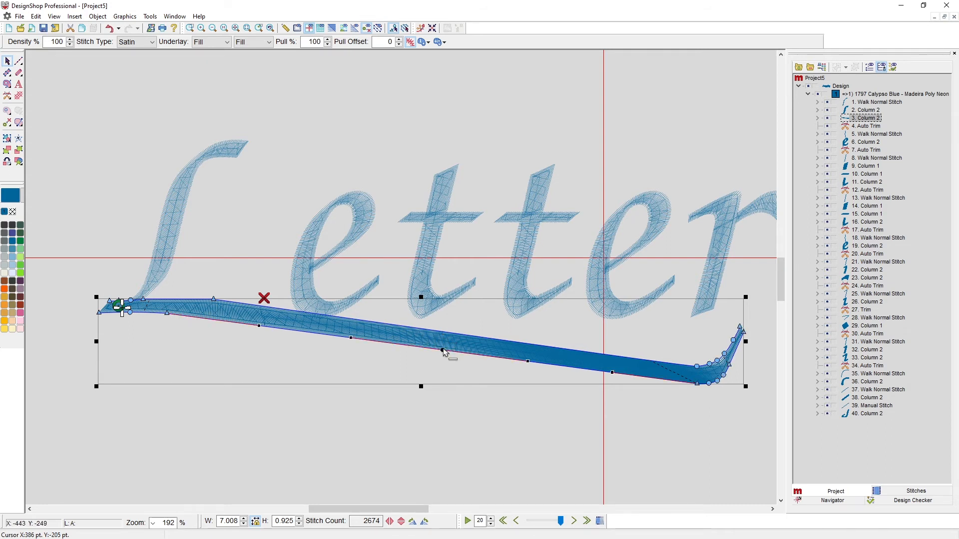
Bow the lower and upper edges of the L's swash downward at mid-length and smooth the upper edge near its start
{"action": "left_click_drag", "start_coordinate": [442, 350], "coordinate": [440, 372]}
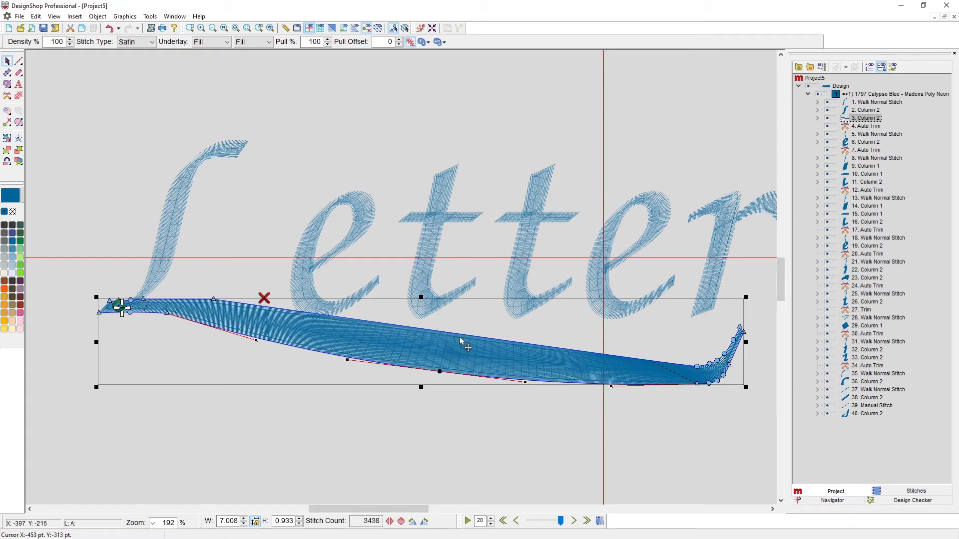
{"action": "left_click_drag", "start_coordinate": [459, 334], "coordinate": [440, 353]}
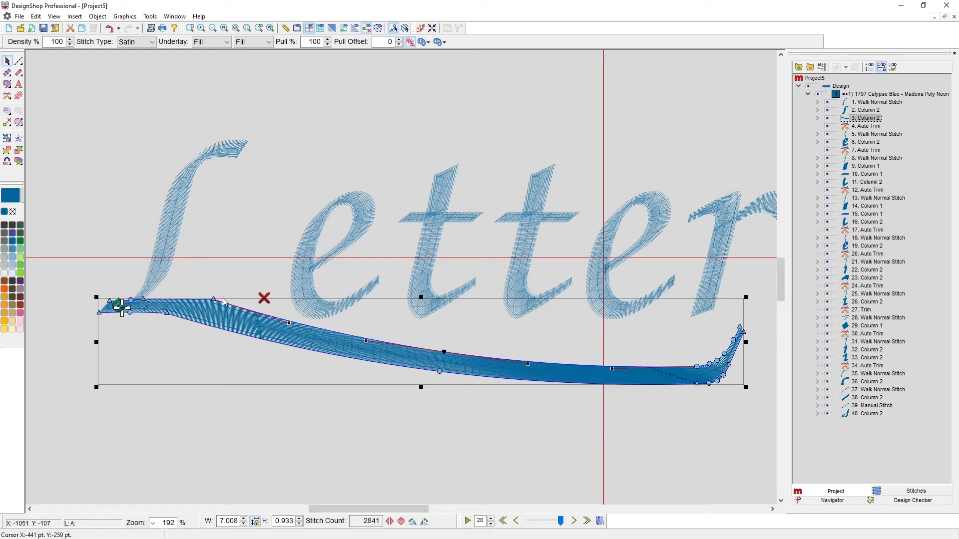
{"action": "double_click", "coordinate": [214, 301]}
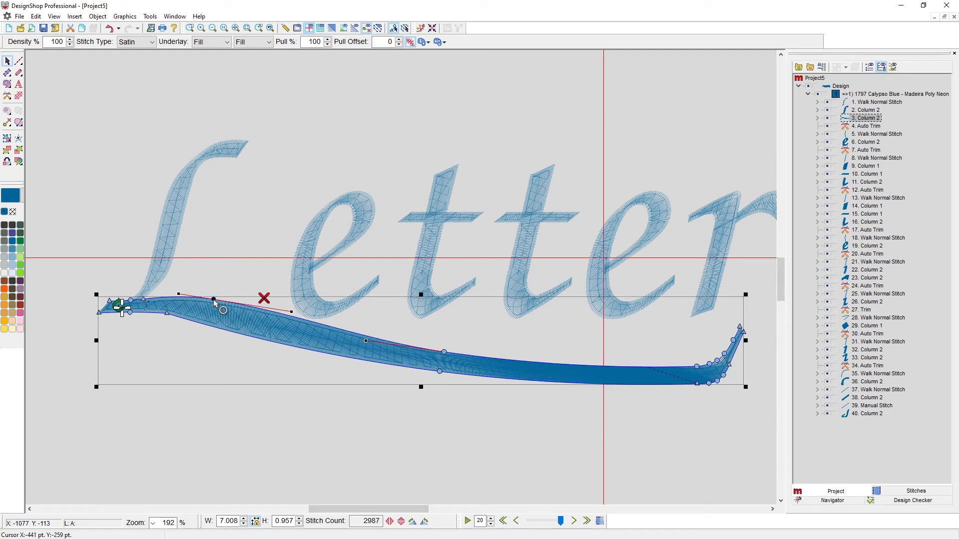
{"action": "left_click_drag", "start_coordinate": [213, 300], "coordinate": [209, 302]}
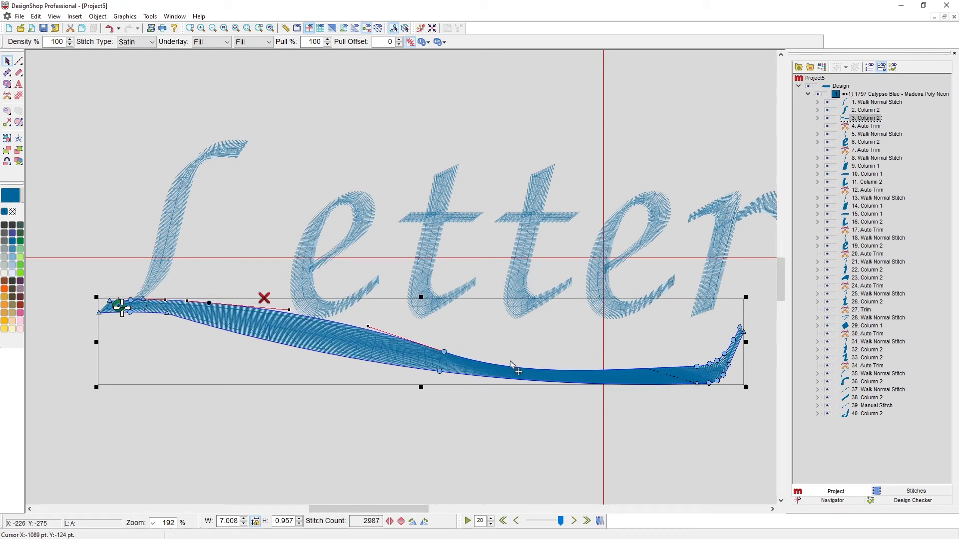
{"action": "left_click_drag", "start_coordinate": [443, 353], "coordinate": [440, 356]}
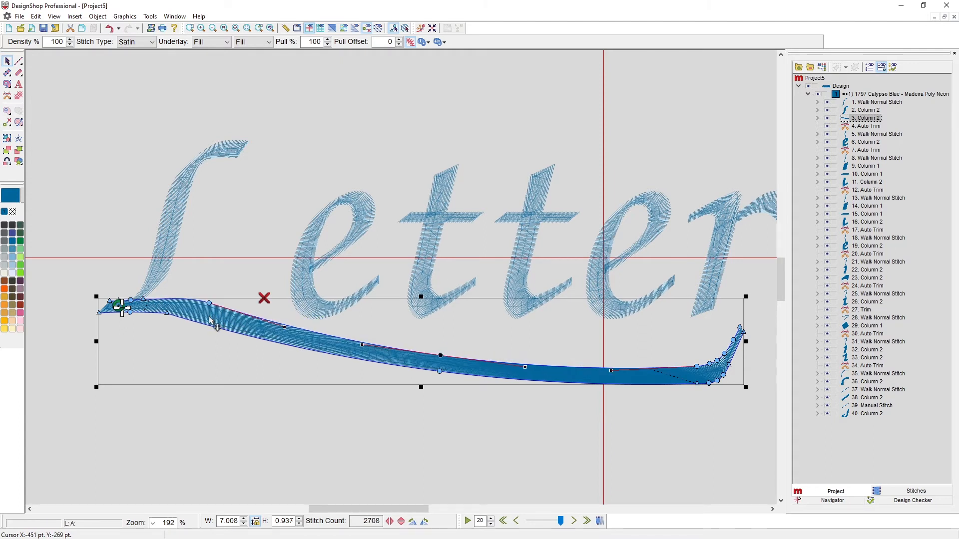
Smooth the lower edge of the L's swash near its start by shifting the corner point and its curve handle, and deselect it
{"action": "left_click", "coordinate": [167, 313]}
{"action": "left_click_drag", "start_coordinate": [169, 315], "coordinate": [175, 315]}
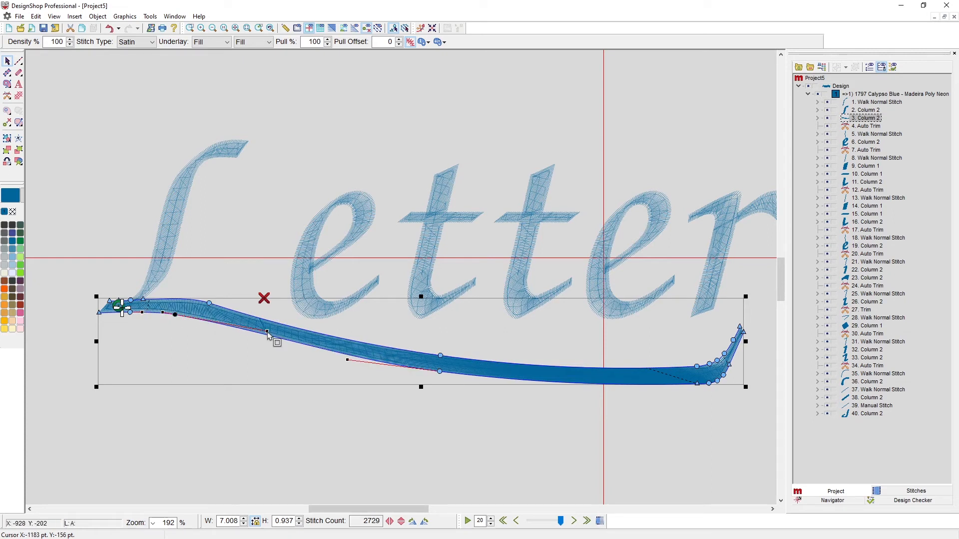
{"action": "left_click_drag", "start_coordinate": [268, 336], "coordinate": [367, 362]}
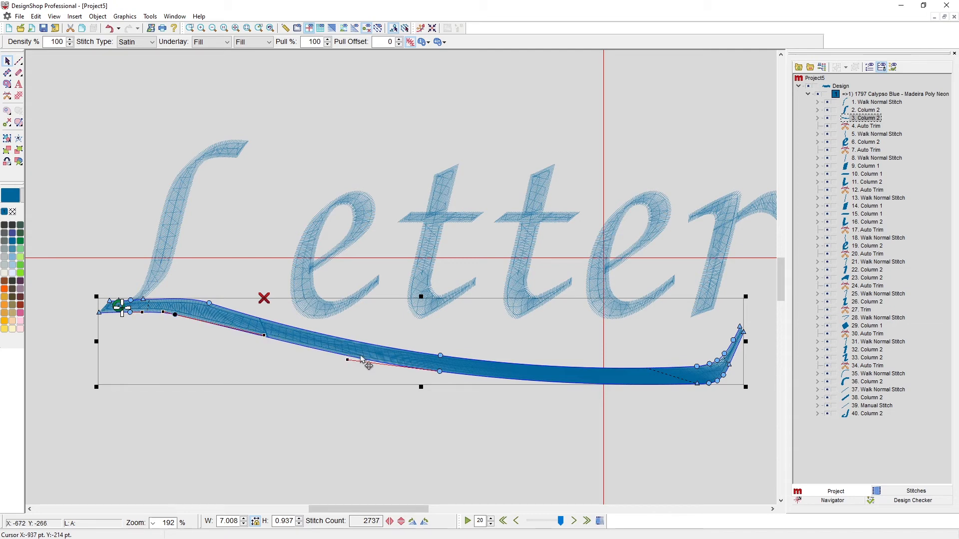
{"action": "scroll", "coordinate": [365, 360], "scroll_direction": "down", "scroll_amount": 4}
{"action": "left_click", "coordinate": [358, 382]}
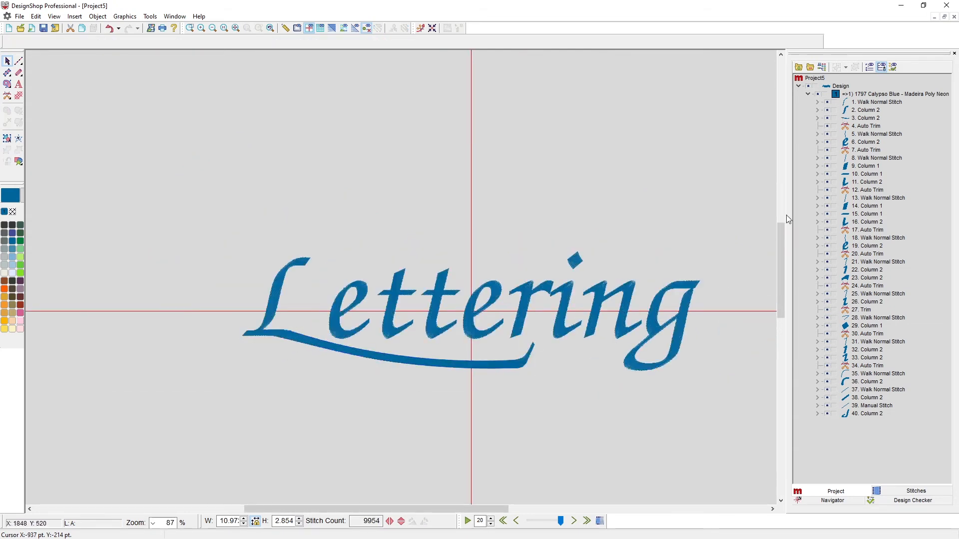
Examine the separate wireframe elements of the L, the first e and the first t
{"action": "left_click", "coordinate": [844, 110]}
{"action": "left_click", "coordinate": [860, 133]}
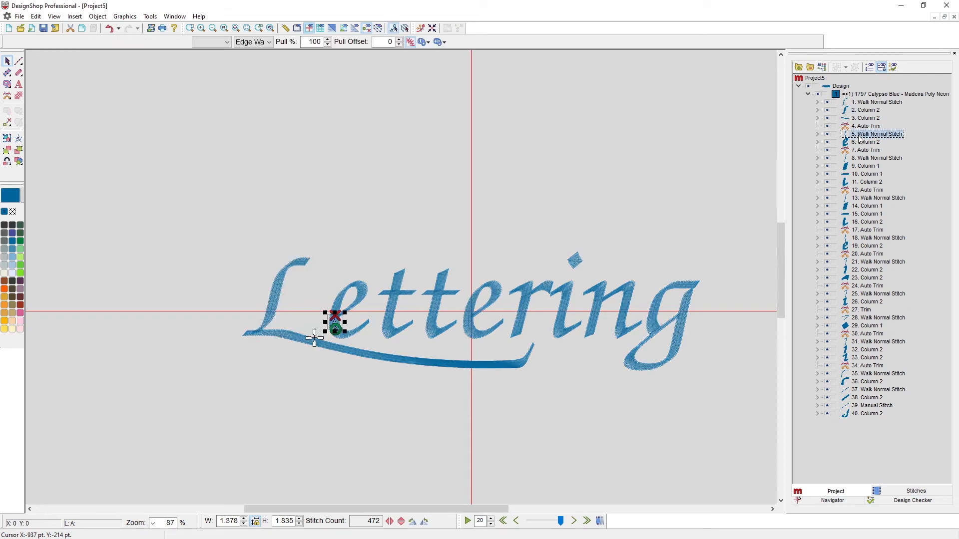
{"action": "left_click", "coordinate": [859, 142]}
{"action": "left_click", "coordinate": [856, 166]}
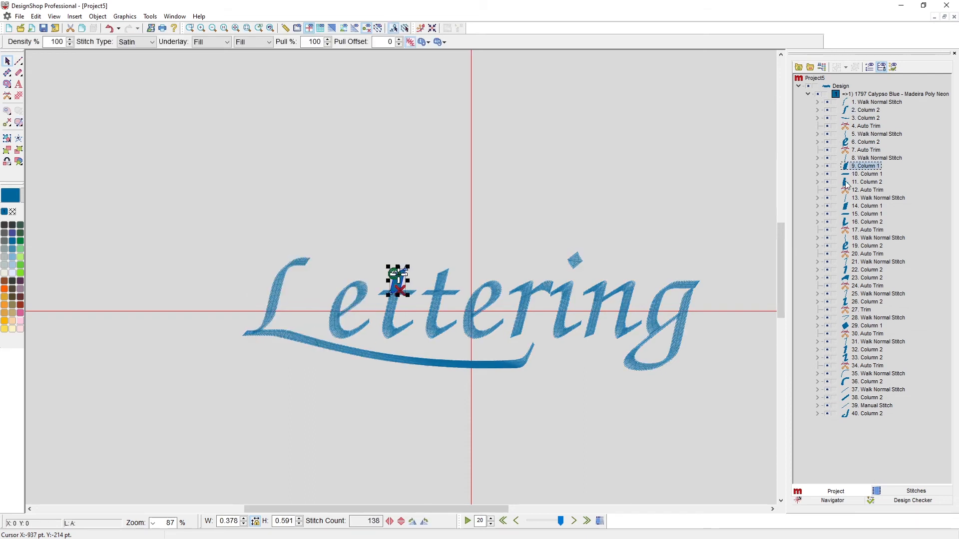
{"action": "scroll", "coordinate": [498, 353], "scroll_direction": "right", "scroll_amount": 3}
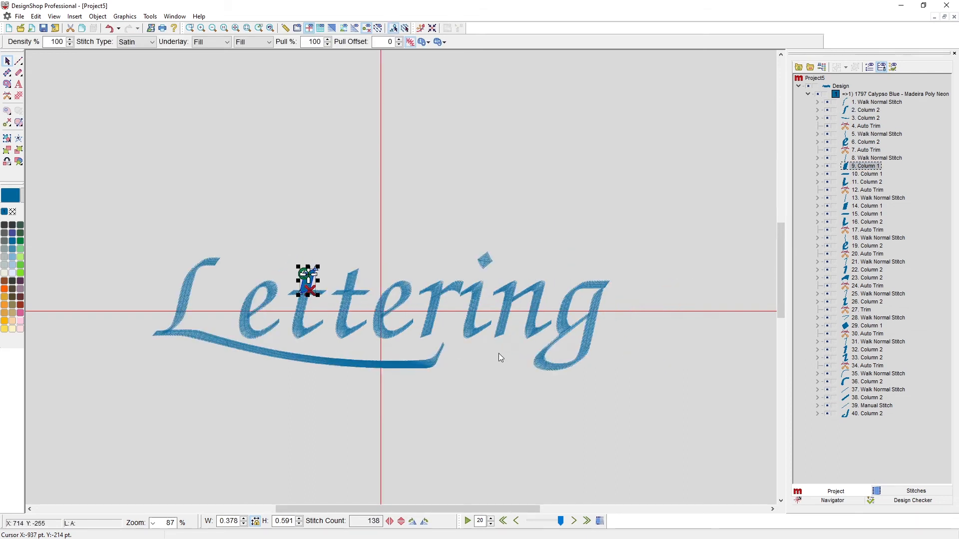
{"action": "scroll", "coordinate": [434, 333], "scroll_direction": "up", "scroll_amount": 2}
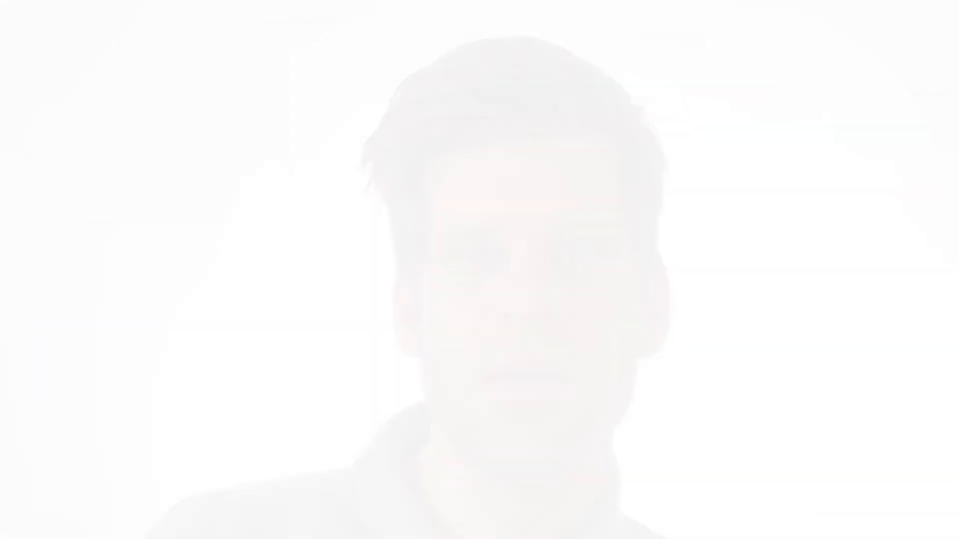